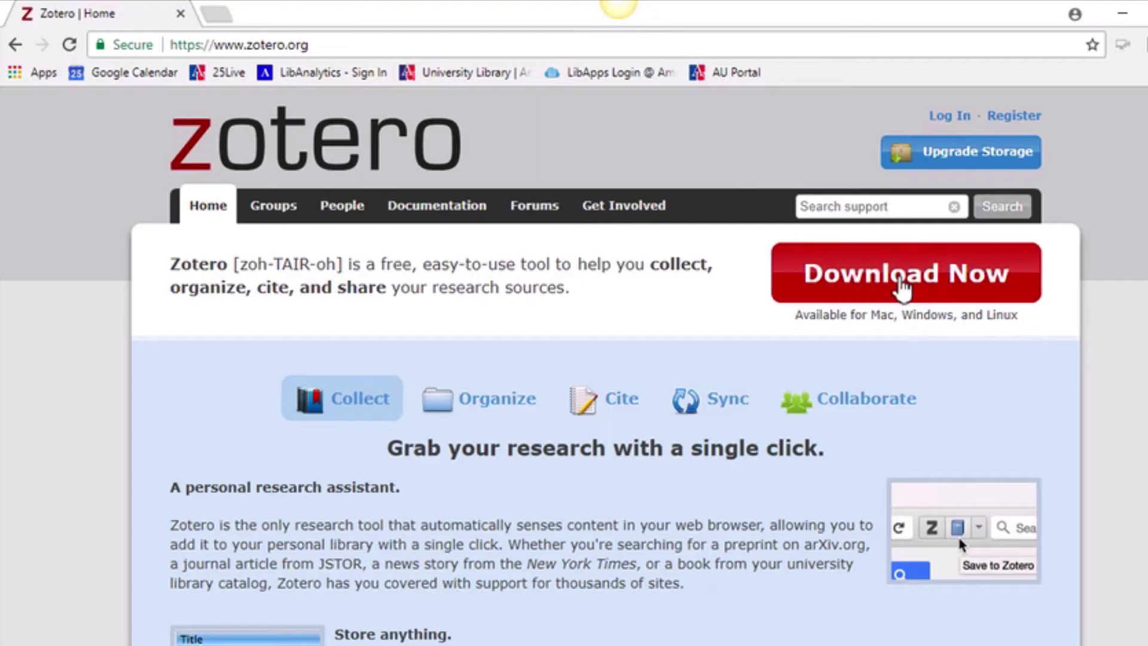
Download the Zotero 5.0 for Windows installer from zotero.org and run it
click(902, 284)
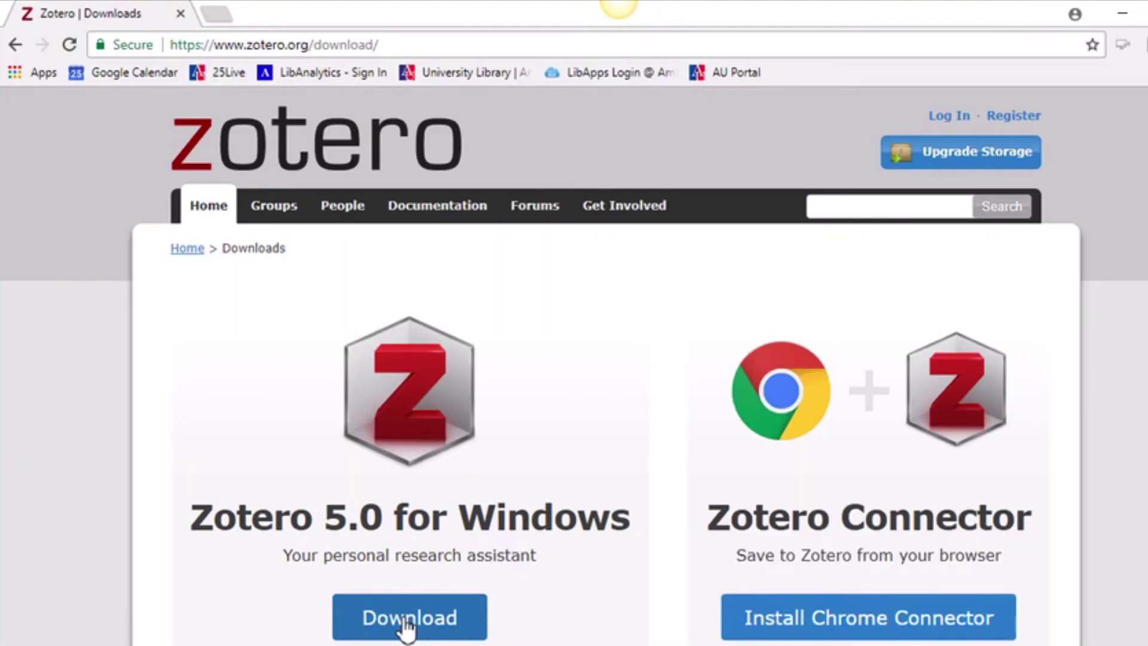
click(406, 622)
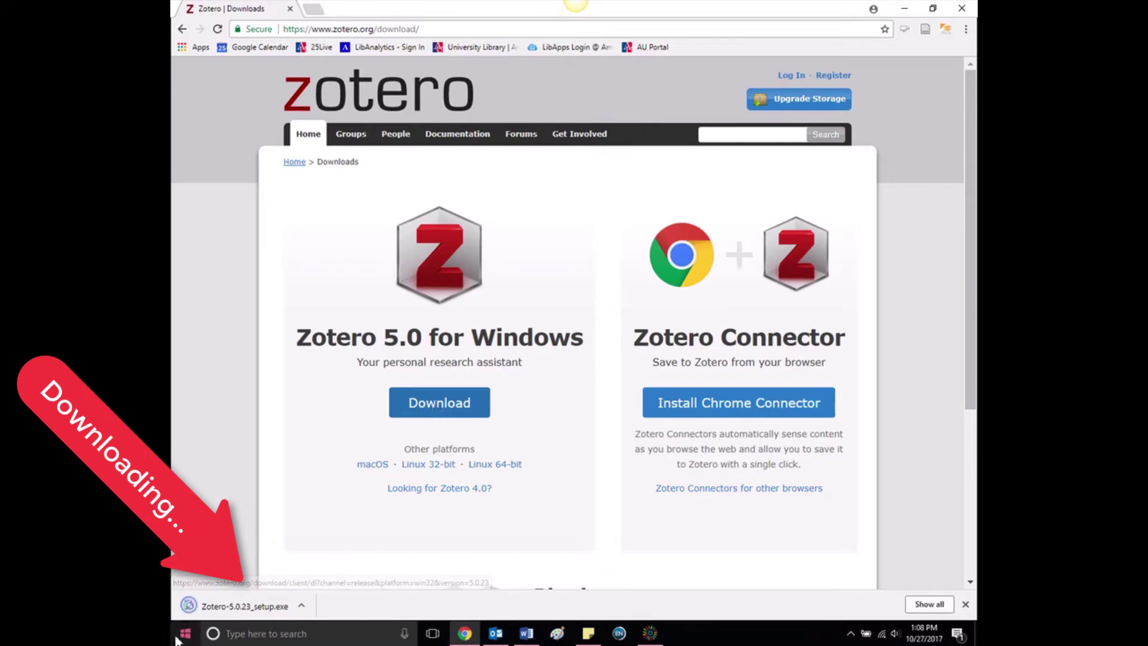
click(245, 605)
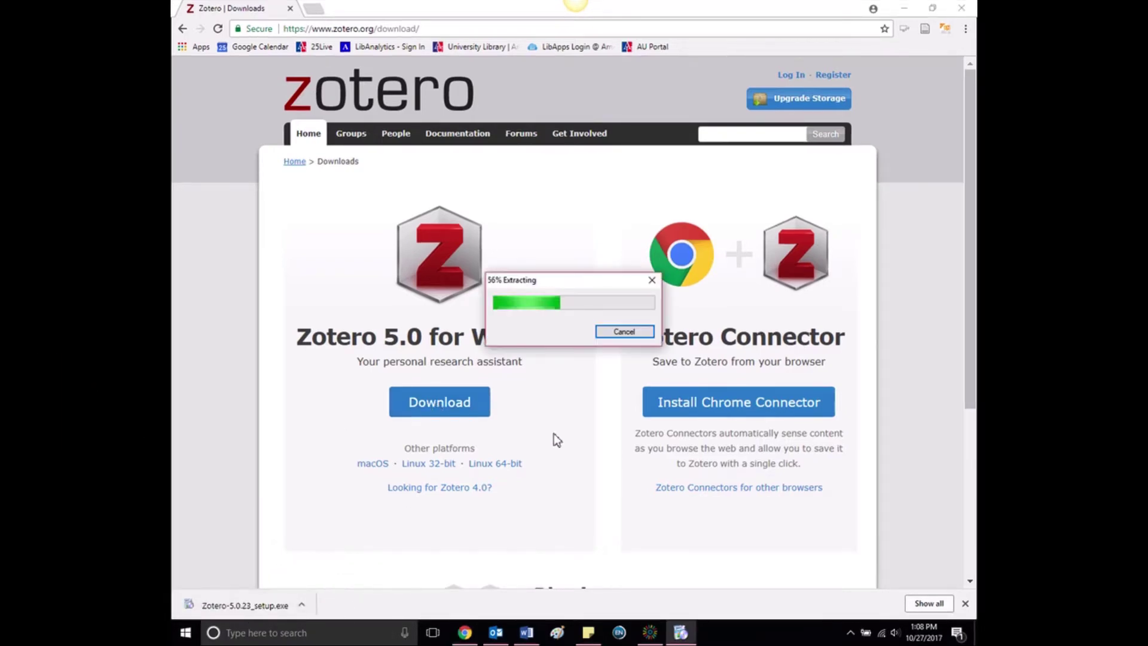
Complete a Standard Zotero installation, then add the Zotero Connector extension to Chrome
click(643, 417)
click(643, 417)
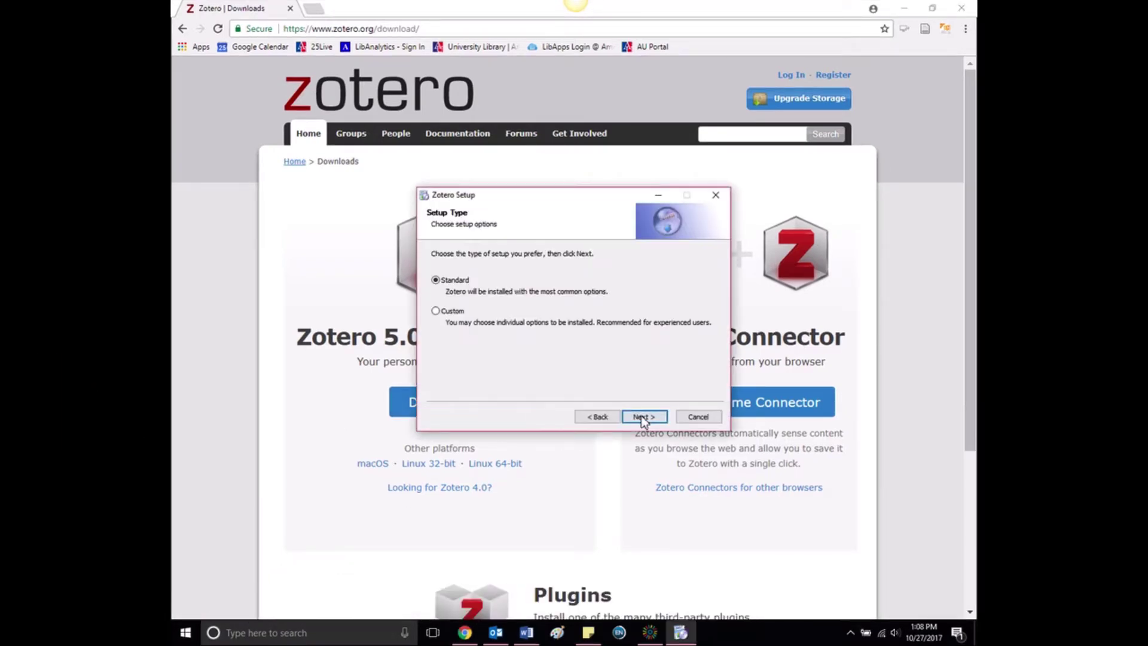
click(642, 417)
click(644, 418)
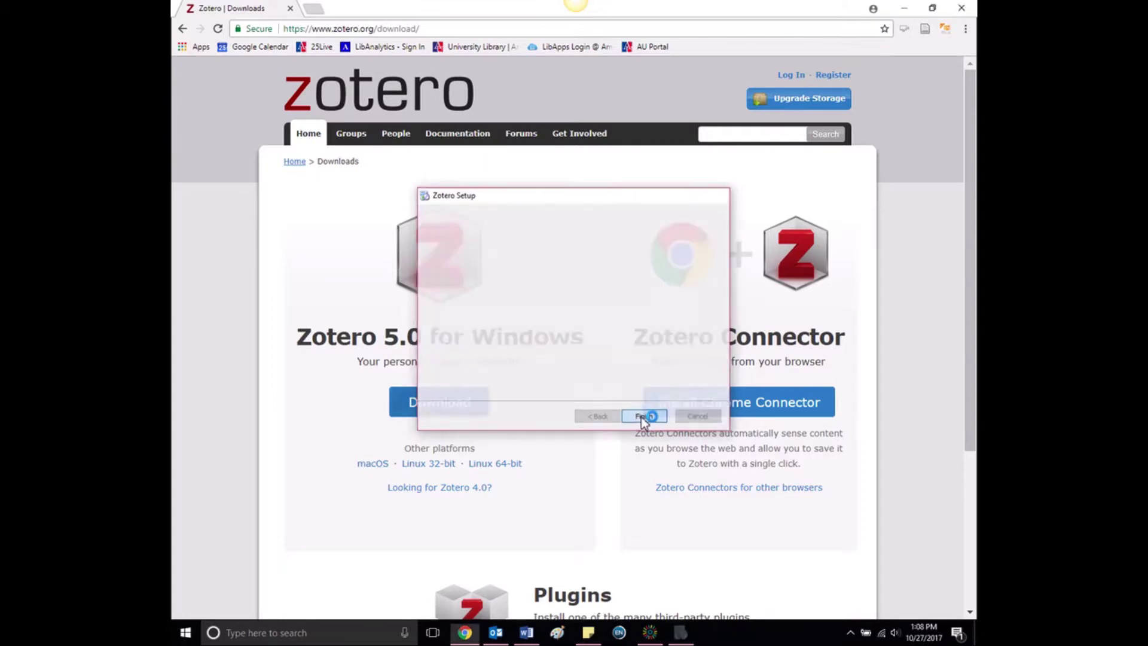
click(751, 409)
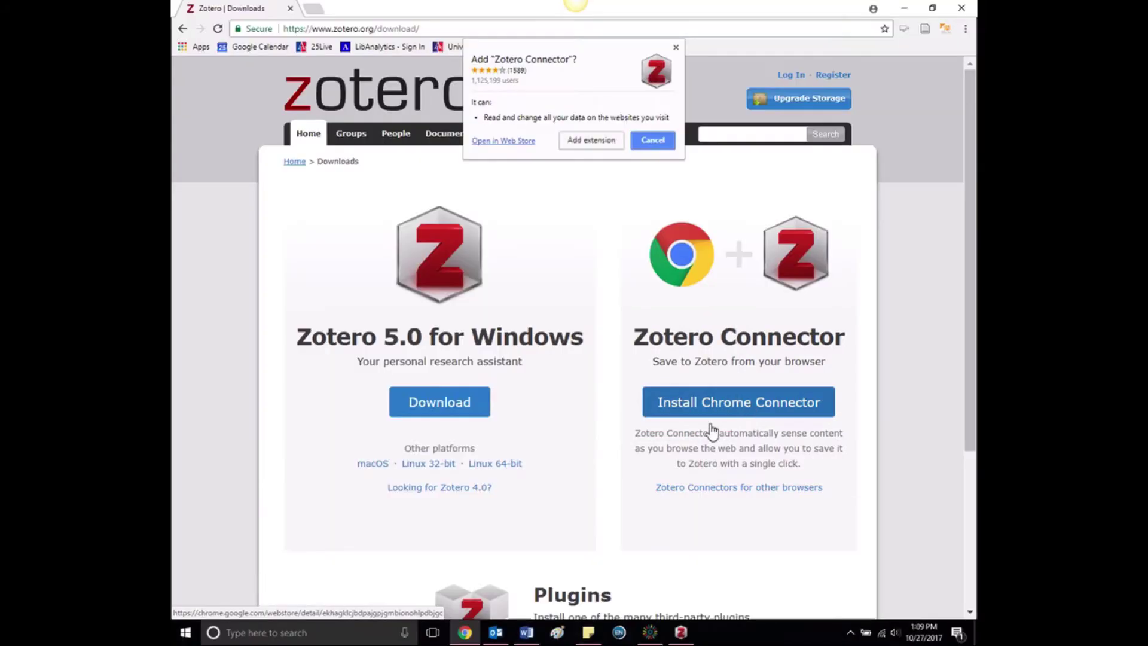
click(588, 145)
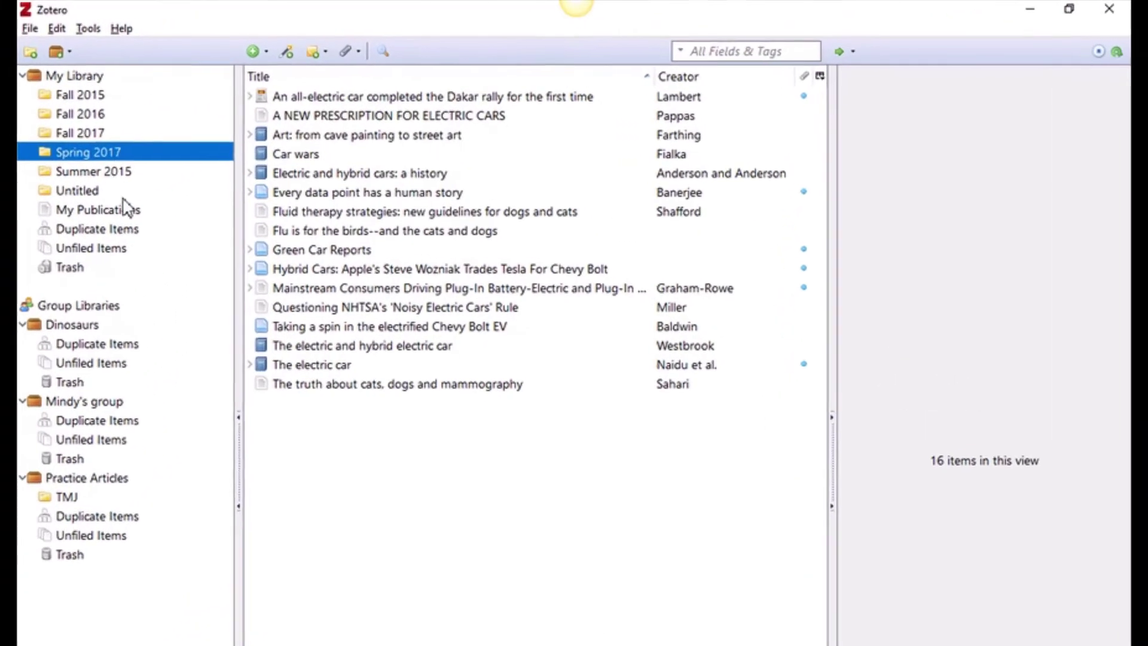
Create a collection named 'new collection' in My Library
click(30, 53)
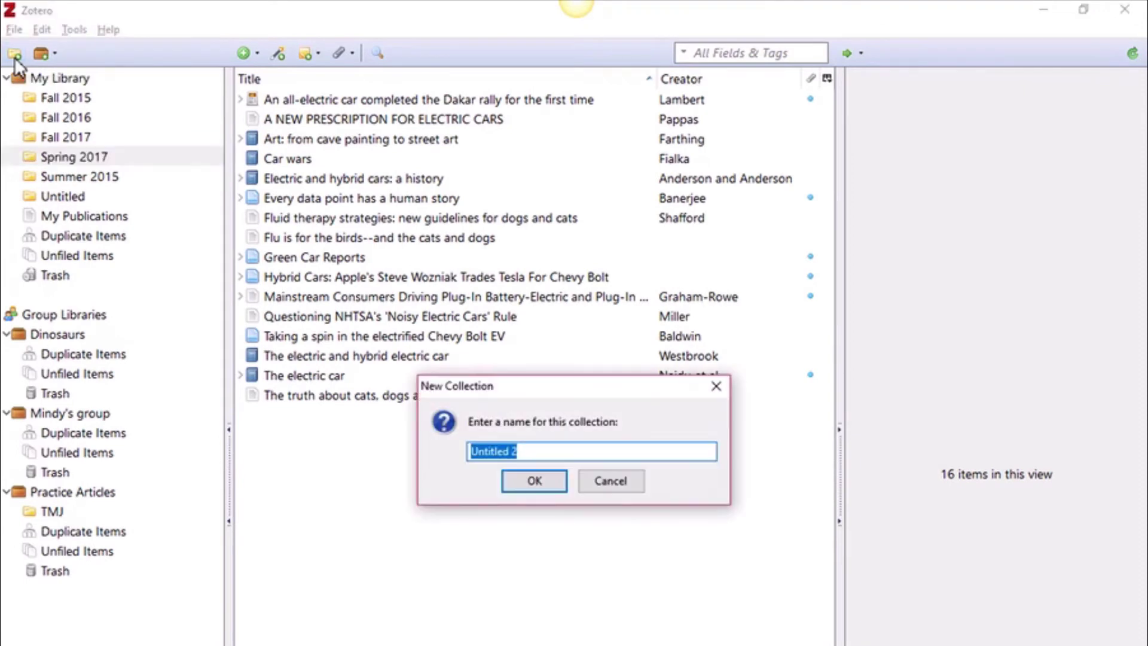
text(new)
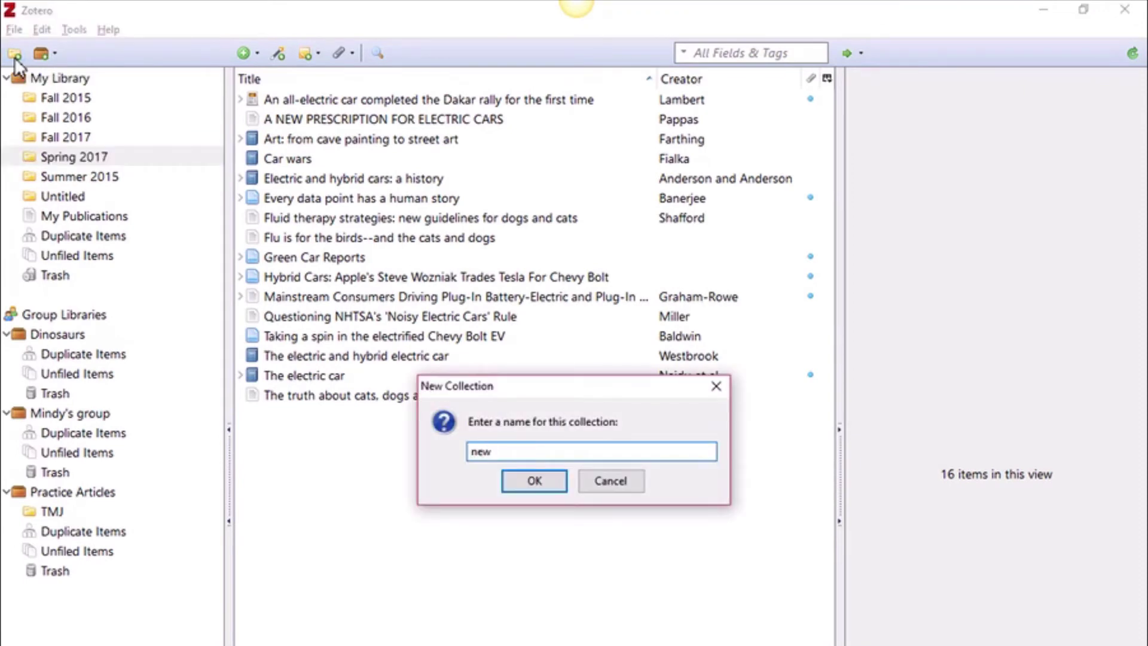
text( collection)
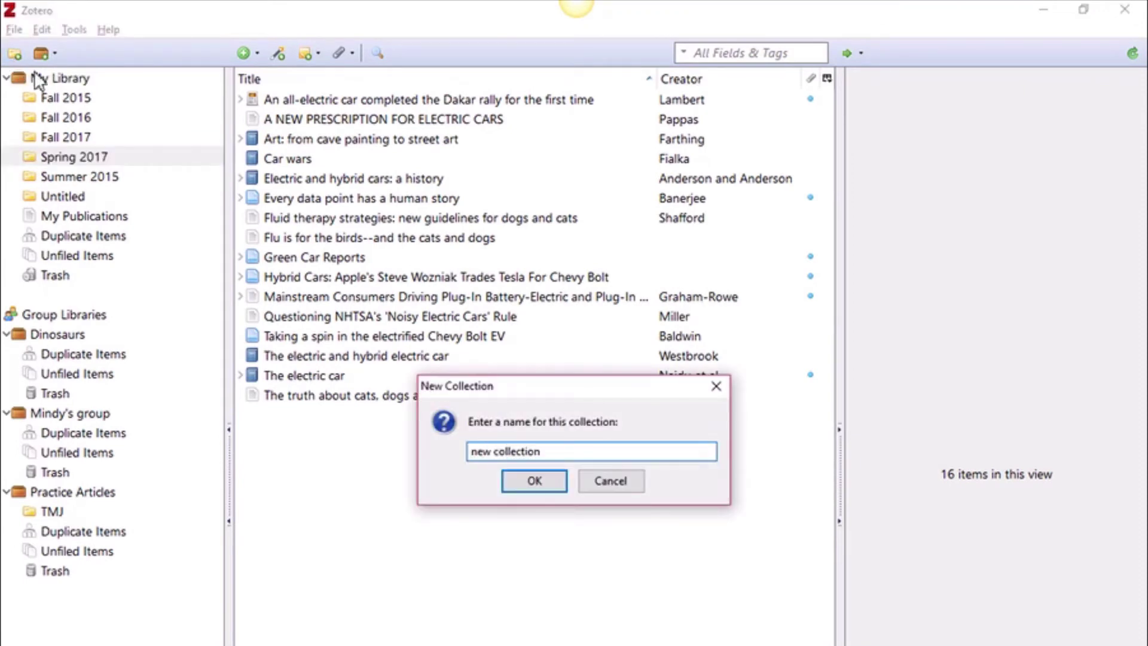
click(534, 482)
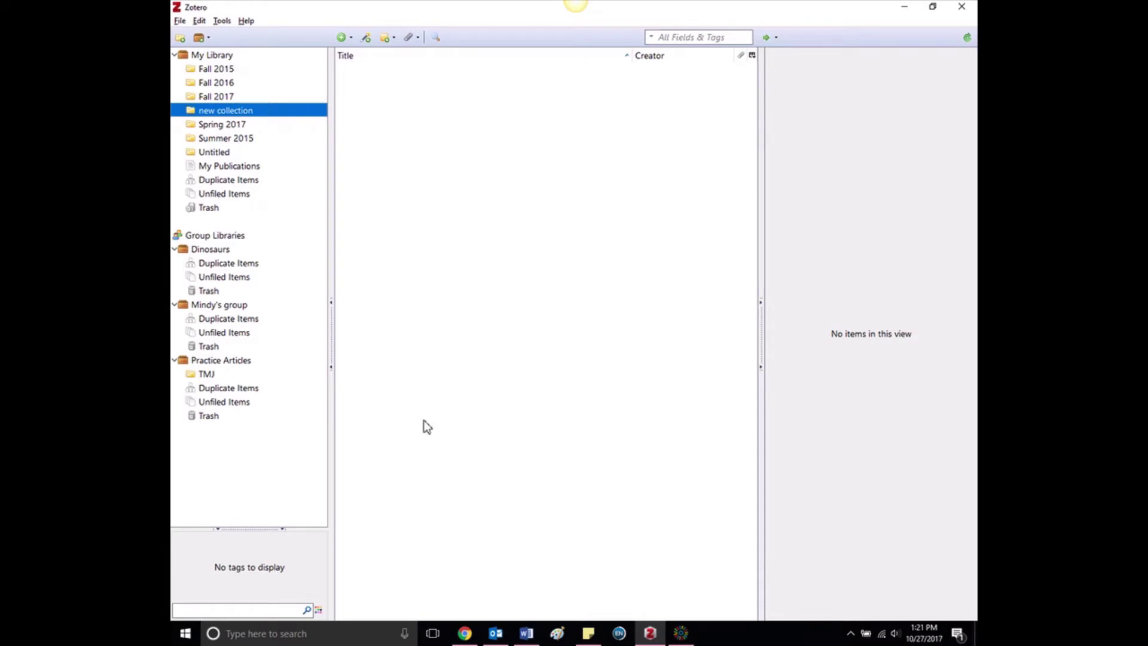
Save the Cambridge Core 'School lunches in Japan' article to new collection with the Zotero Connector
click(463, 637)
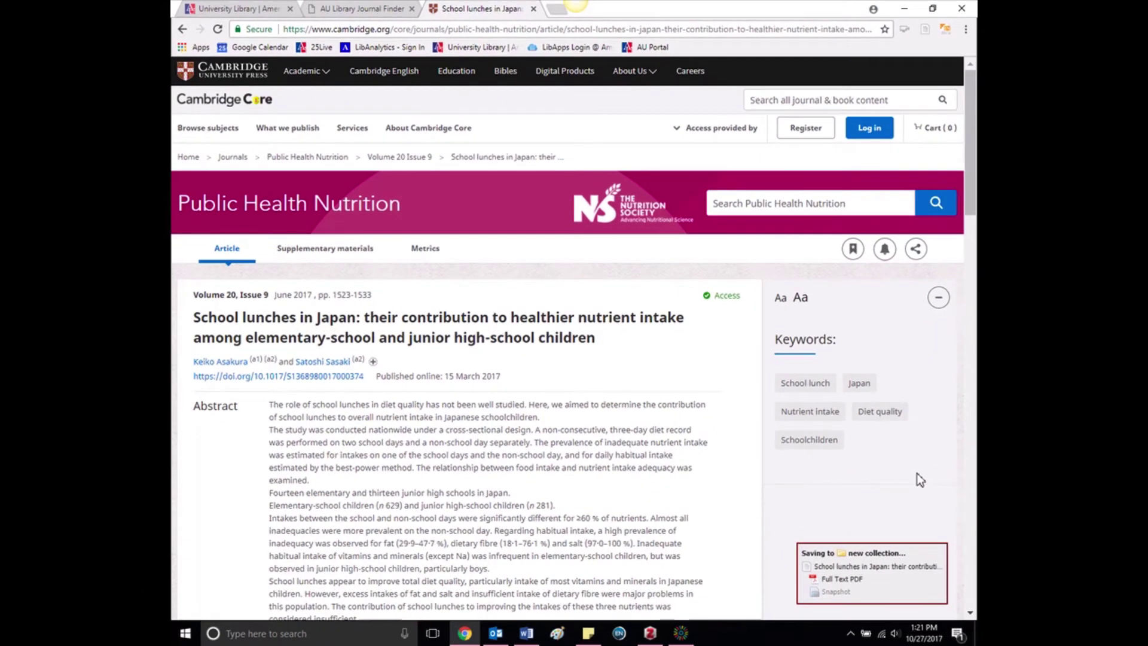
Expand the School lunches article in Zotero to check its Full Text PDF and Snapshot attachments
click(650, 628)
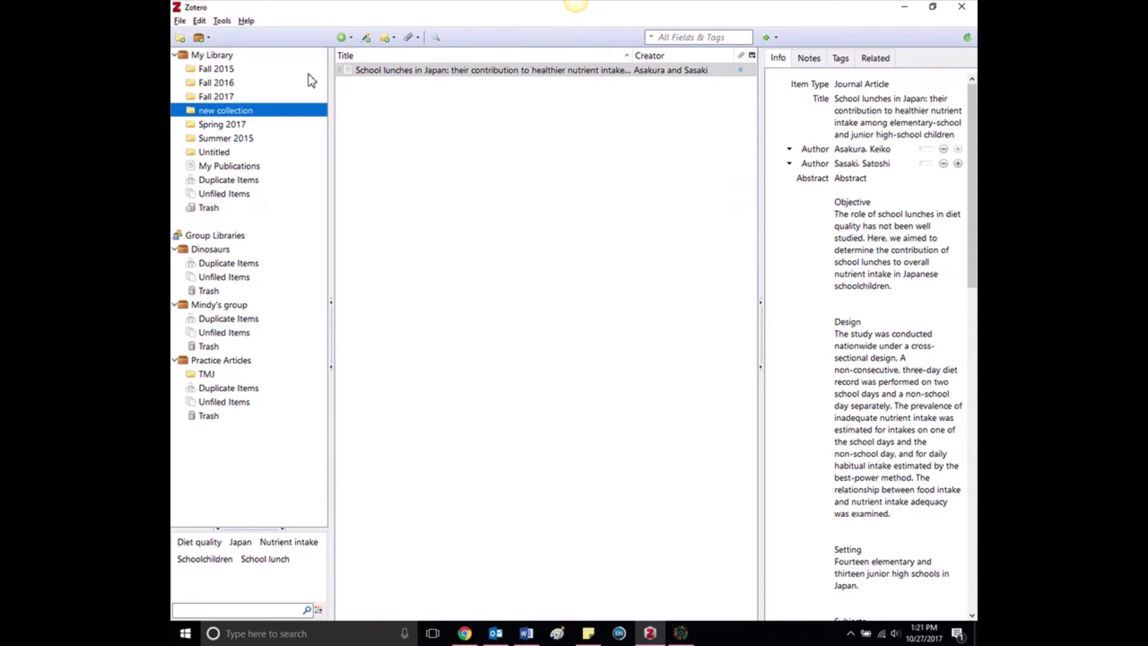
click(340, 71)
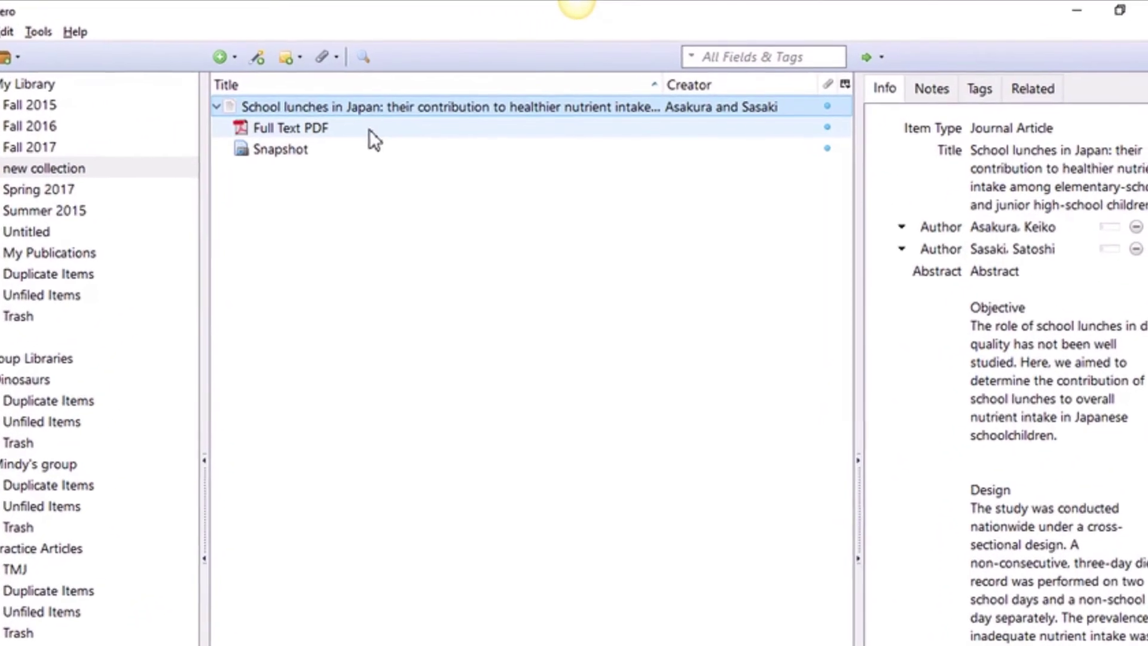
click(339, 127)
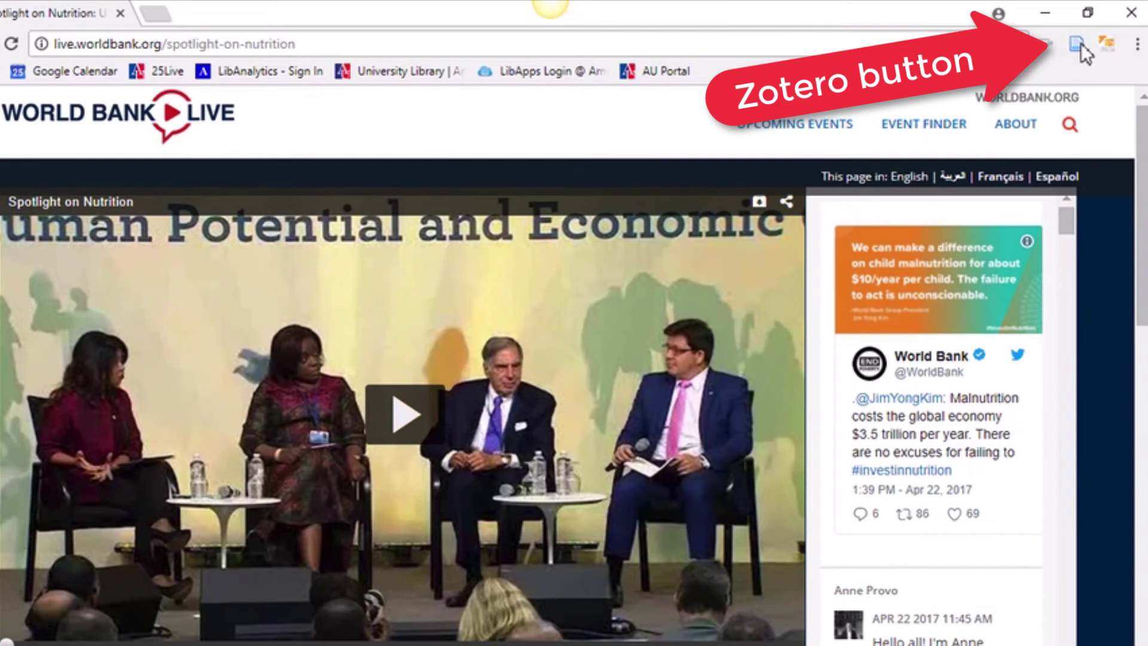
Save the World Bank Live 'Spotlight on Nutrition' webcast page to Zotero with the Connector
click(1080, 47)
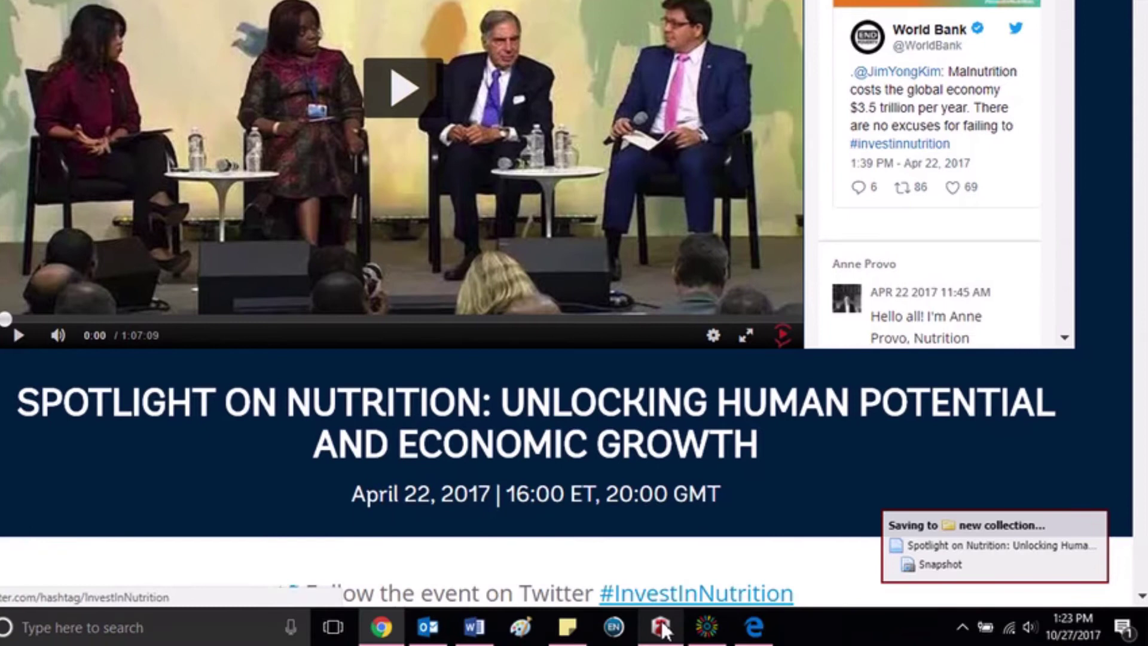
click(662, 626)
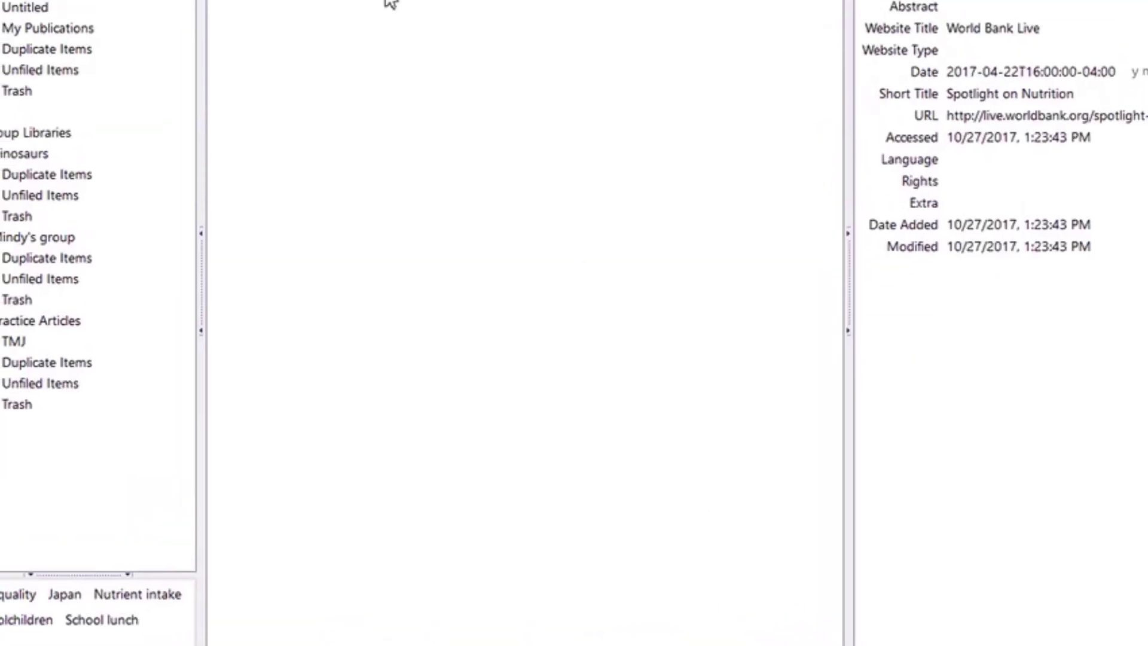
Expand the Spotlight on Nutrition web page item to show its Snapshot attachment
click(256, 167)
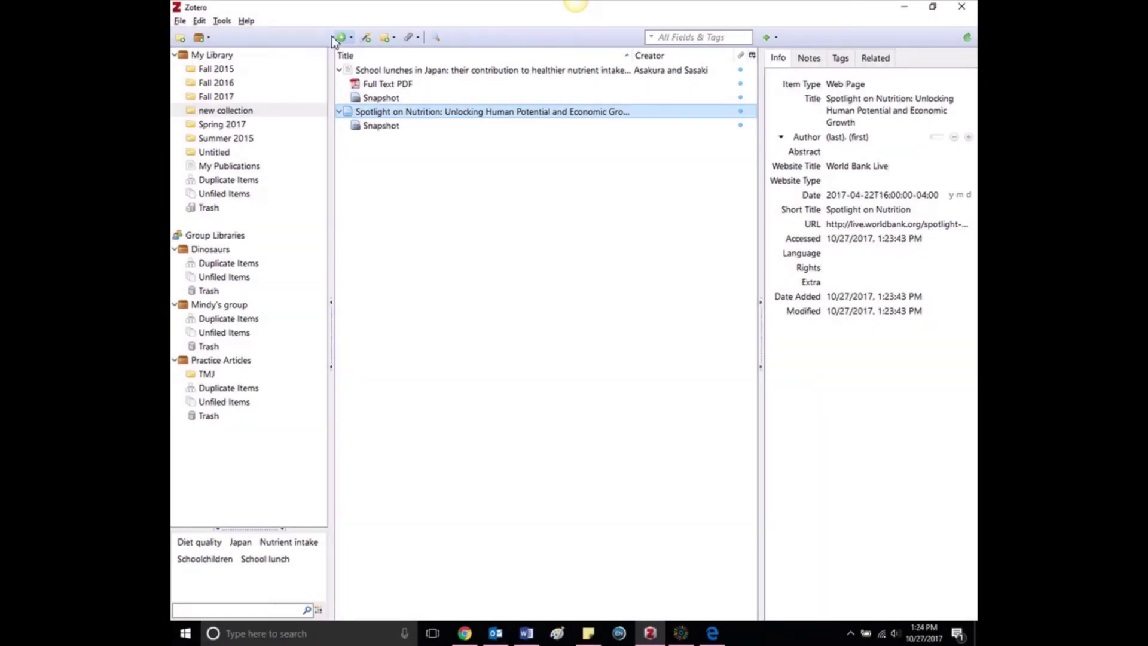
Add a new Map item titled 'Map of Spain' via File > New Item
click(180, 22)
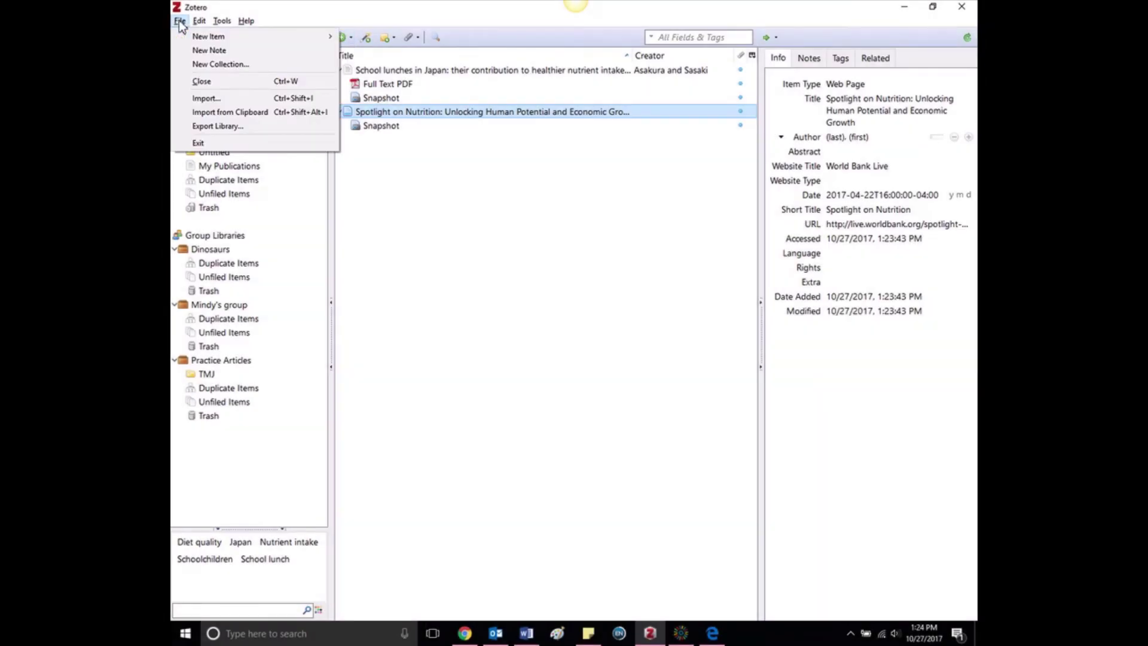
mouse_move(199, 39)
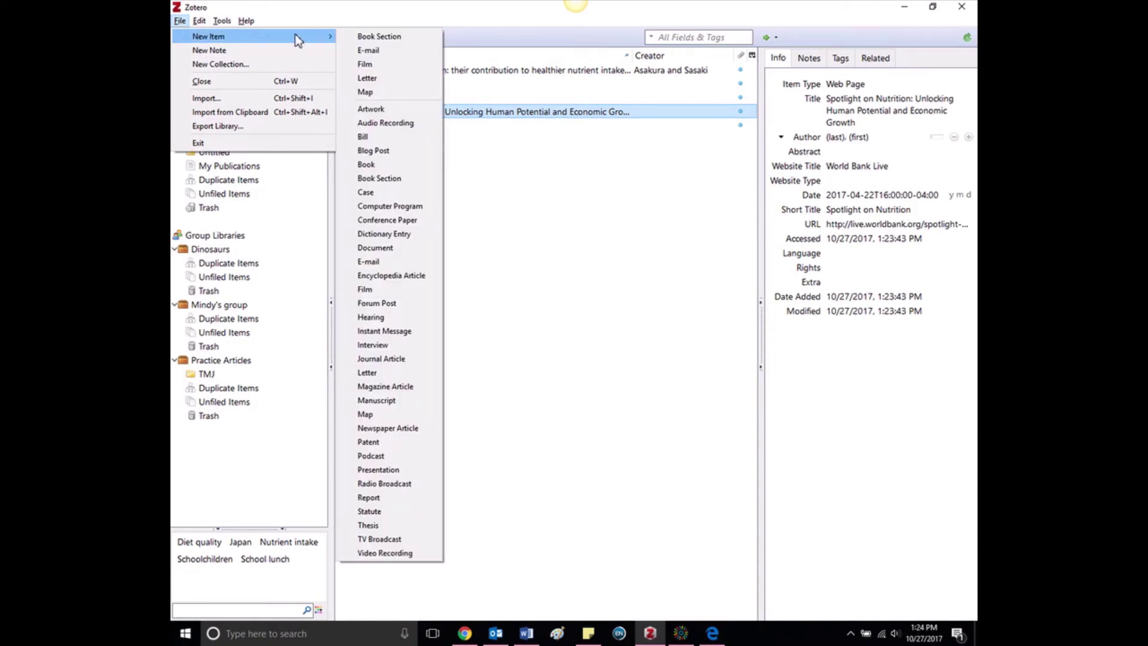
click(380, 94)
text(Map of Spain)
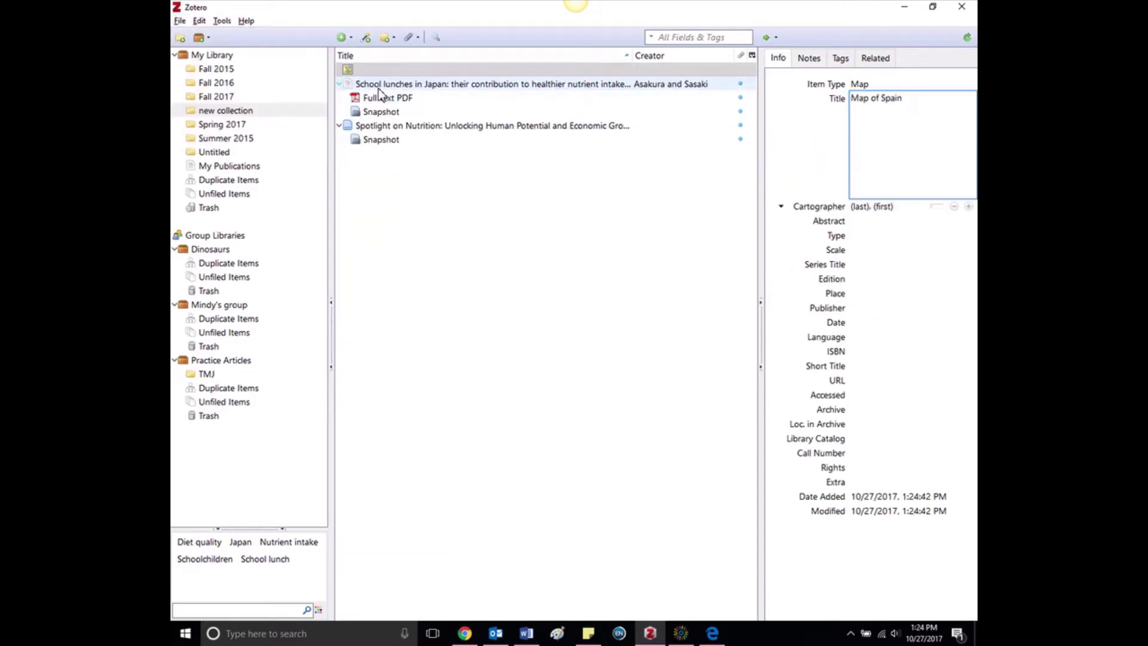
key(Return)
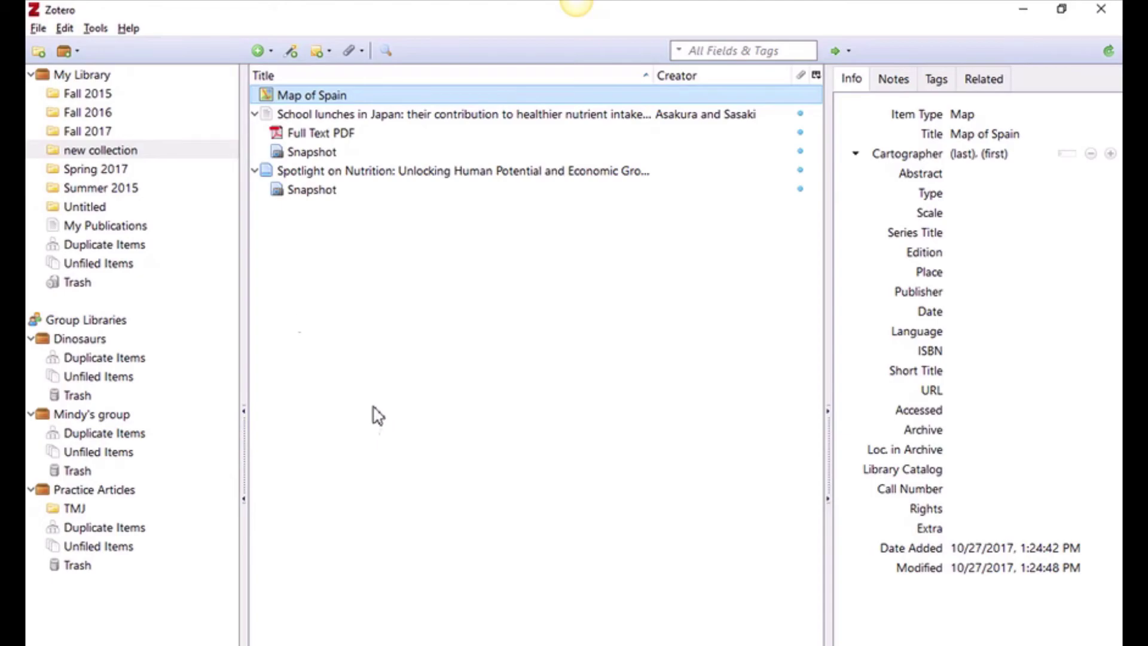
Open Zotero's Preferences and review the Search and full-text indexing settings
click(65, 30)
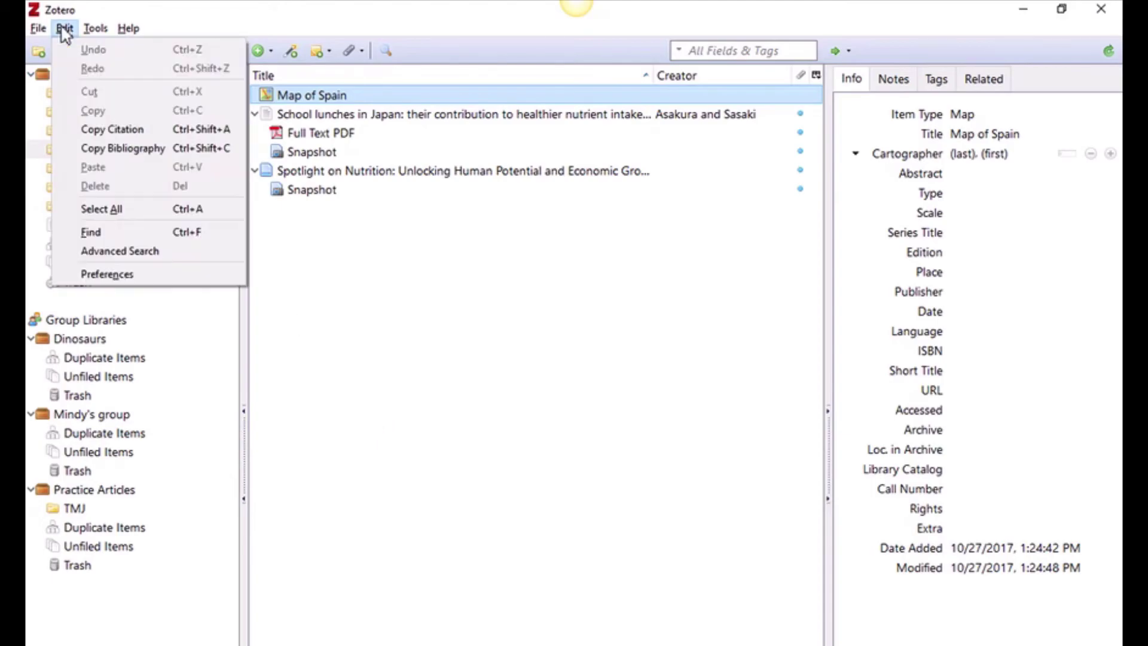
click(146, 276)
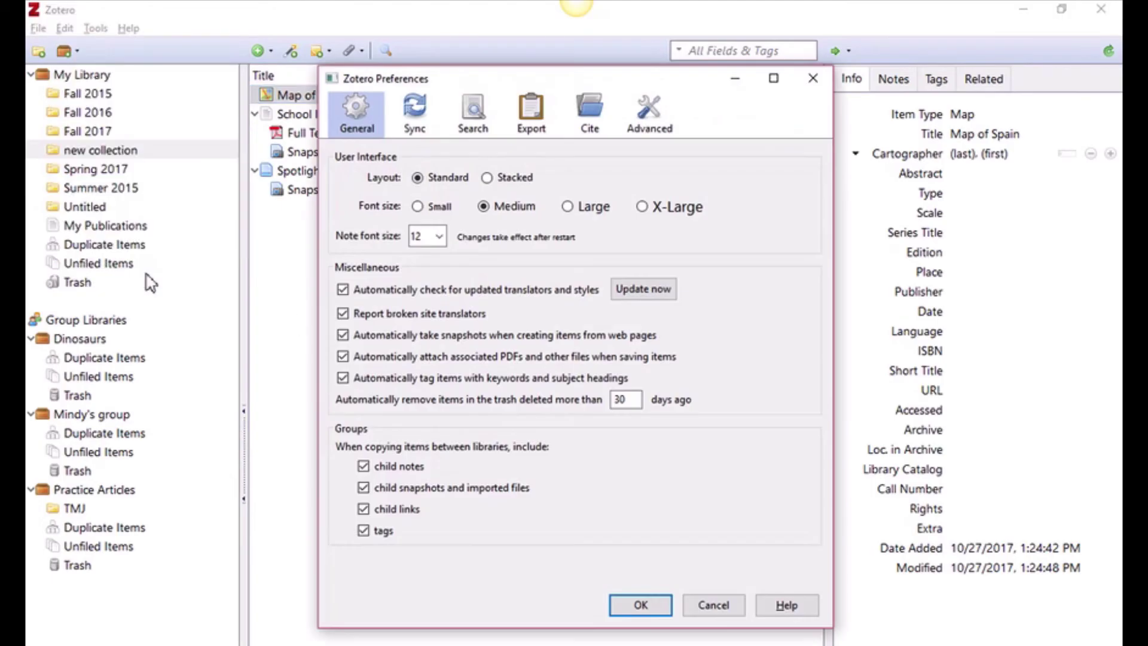
click(479, 110)
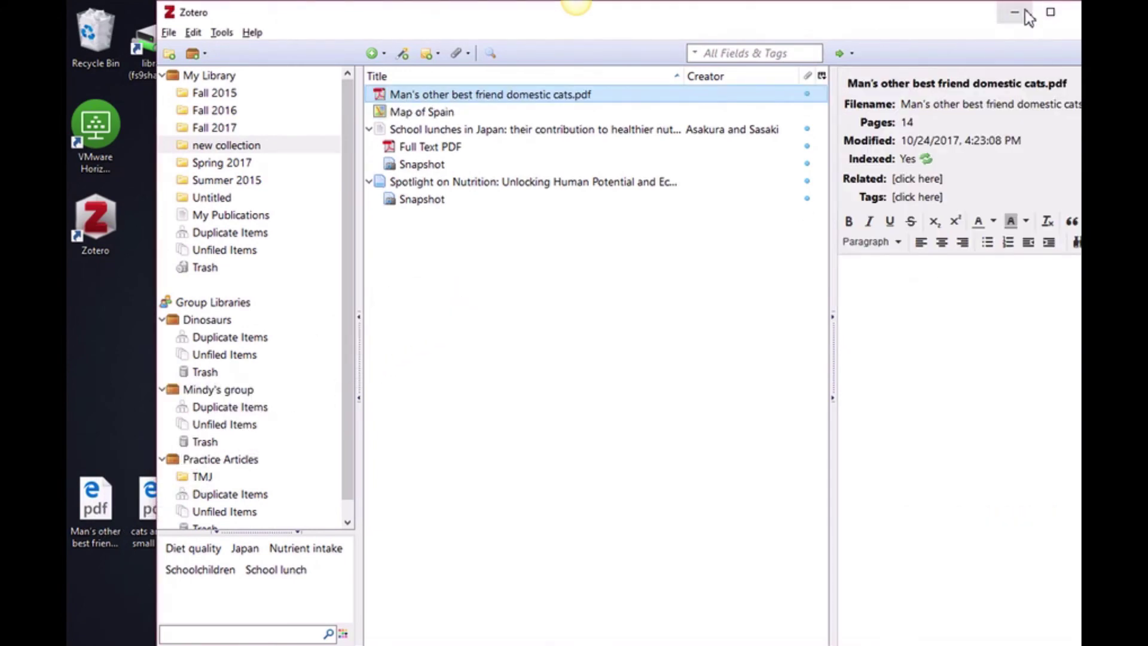
Retrieve metadata for the domestic cats PDF, creating its Animal Cognition 2016 journal article parent
click(1050, 12)
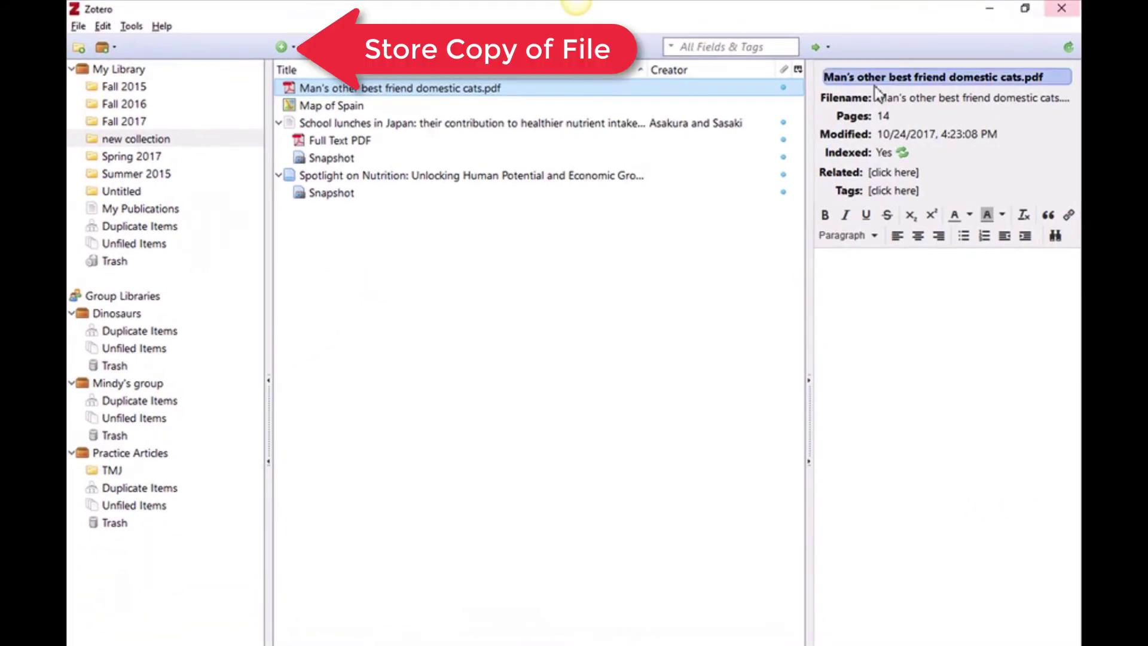
right_click(420, 93)
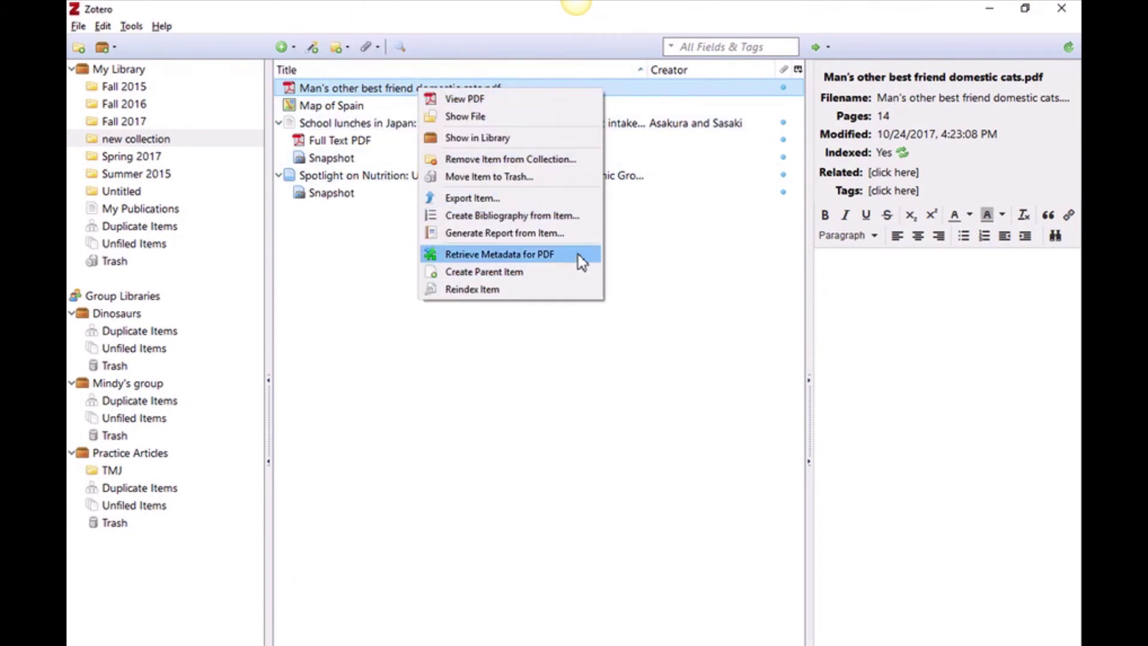
click(579, 255)
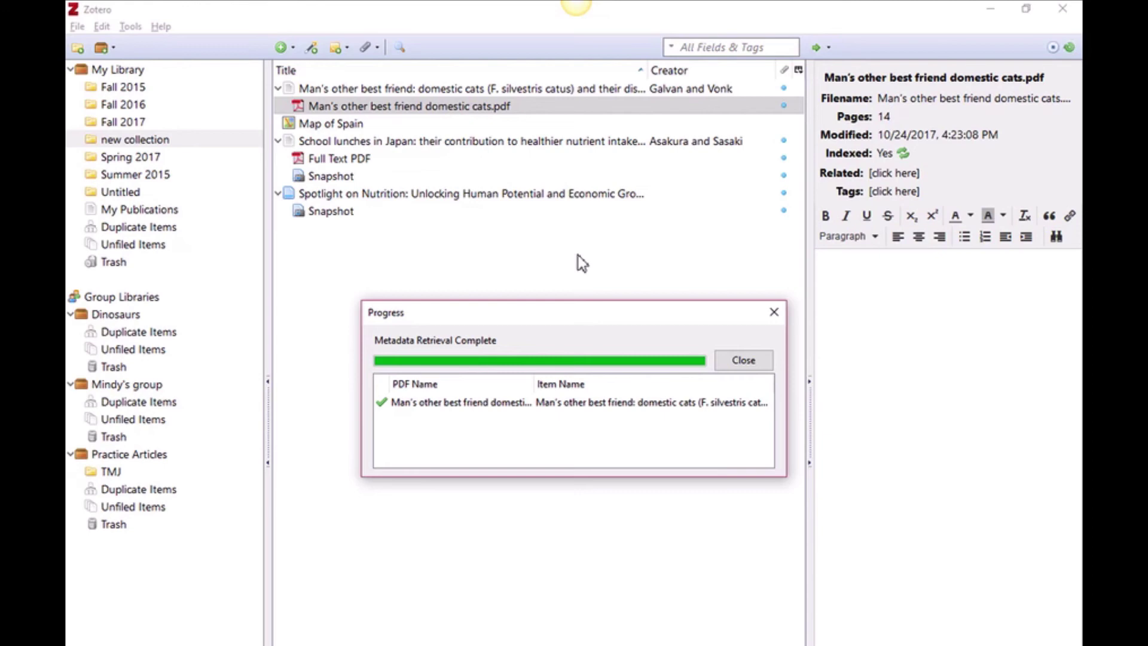
click(746, 361)
click(428, 89)
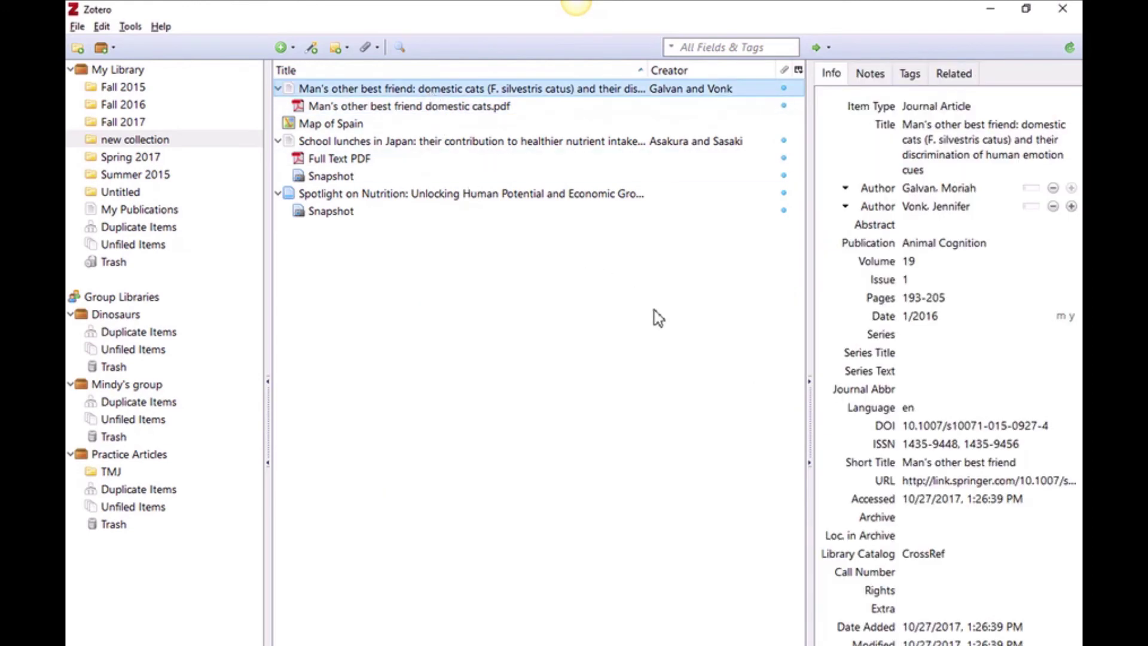